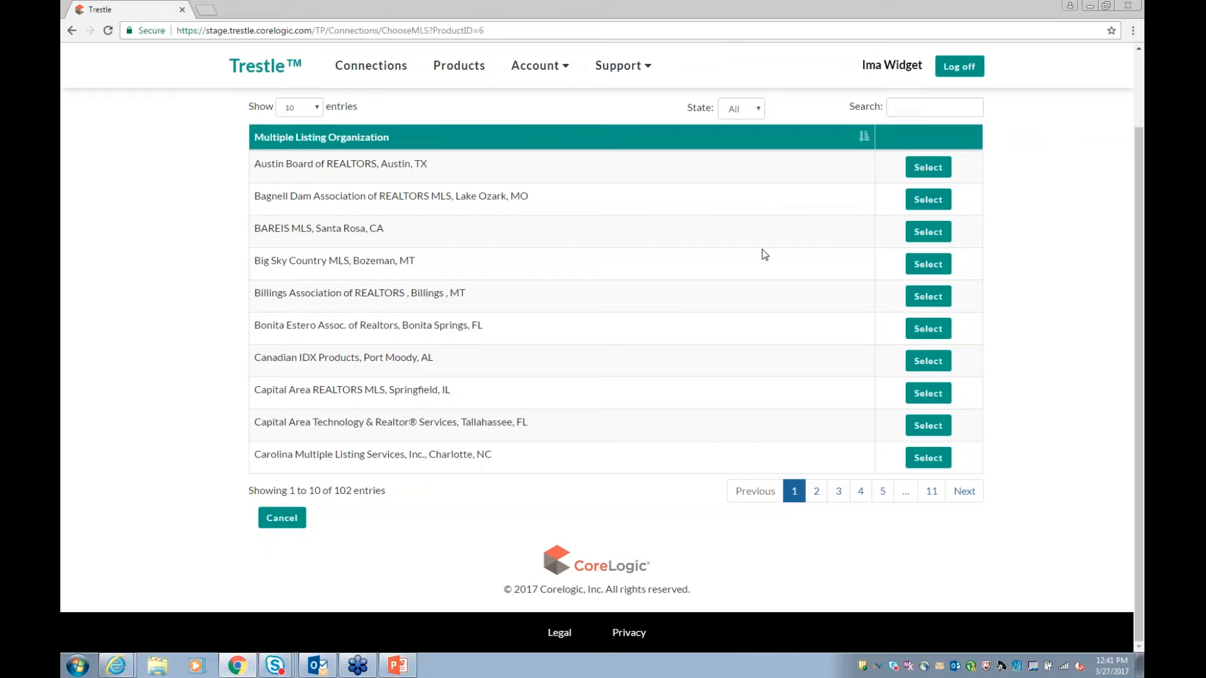
click(915, 107)
text(b)
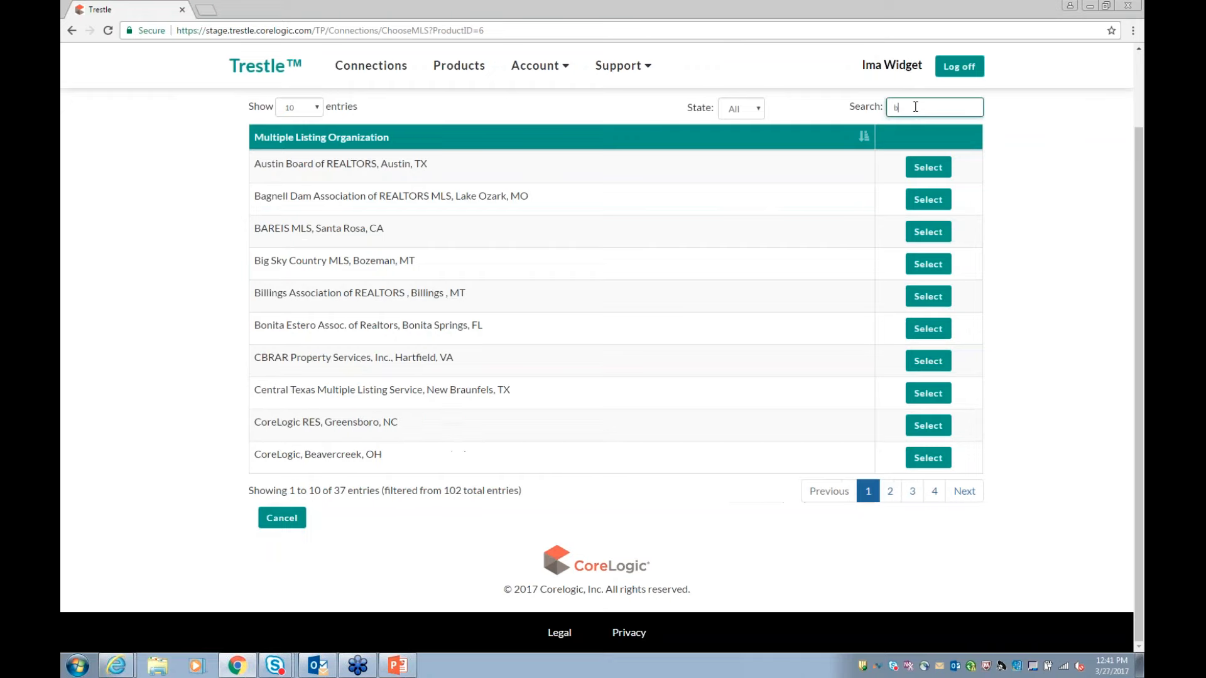
text(est)
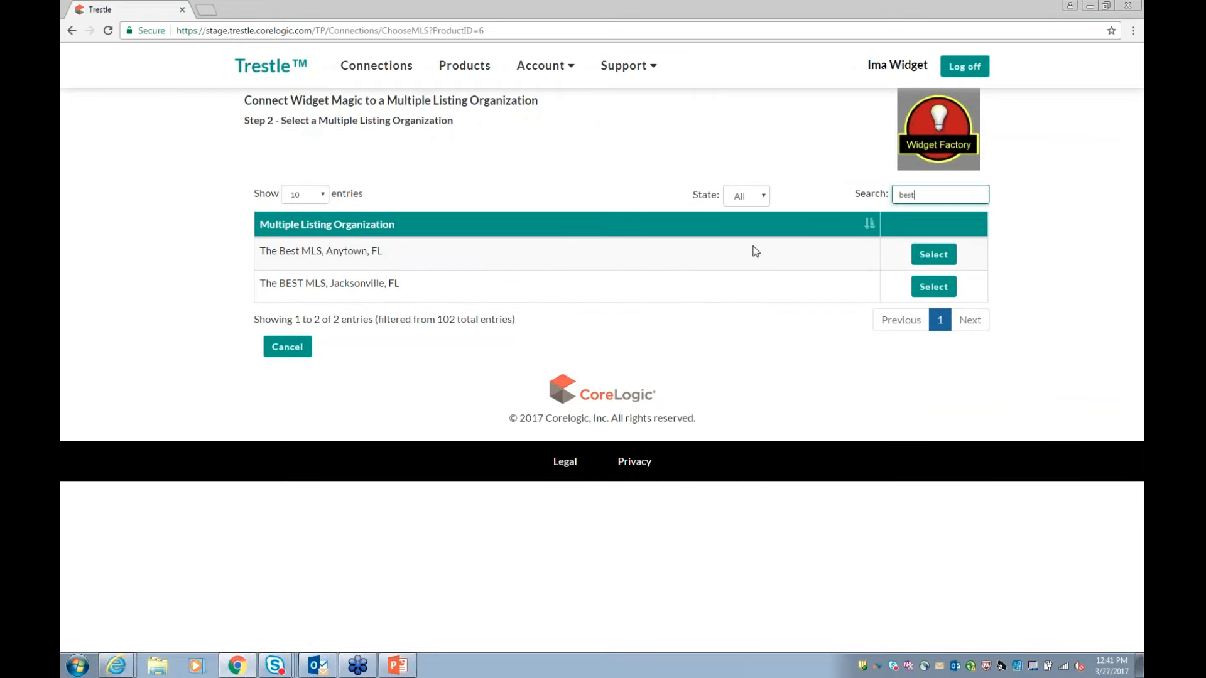
click(933, 255)
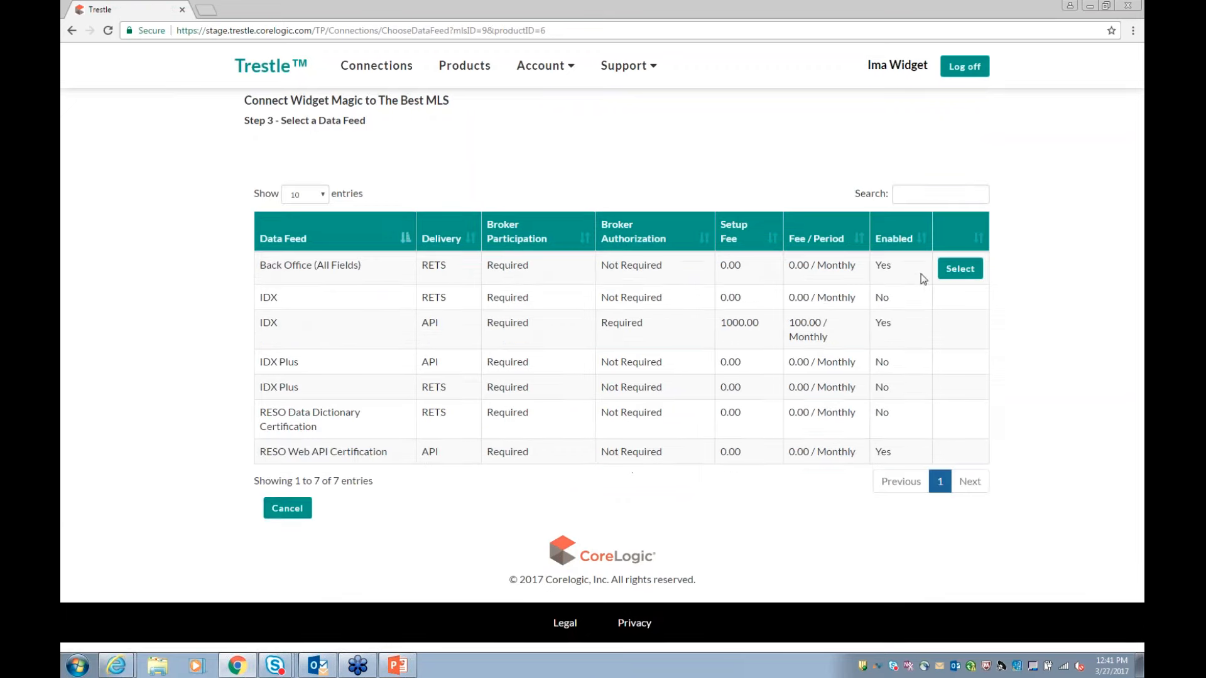
click(289, 512)
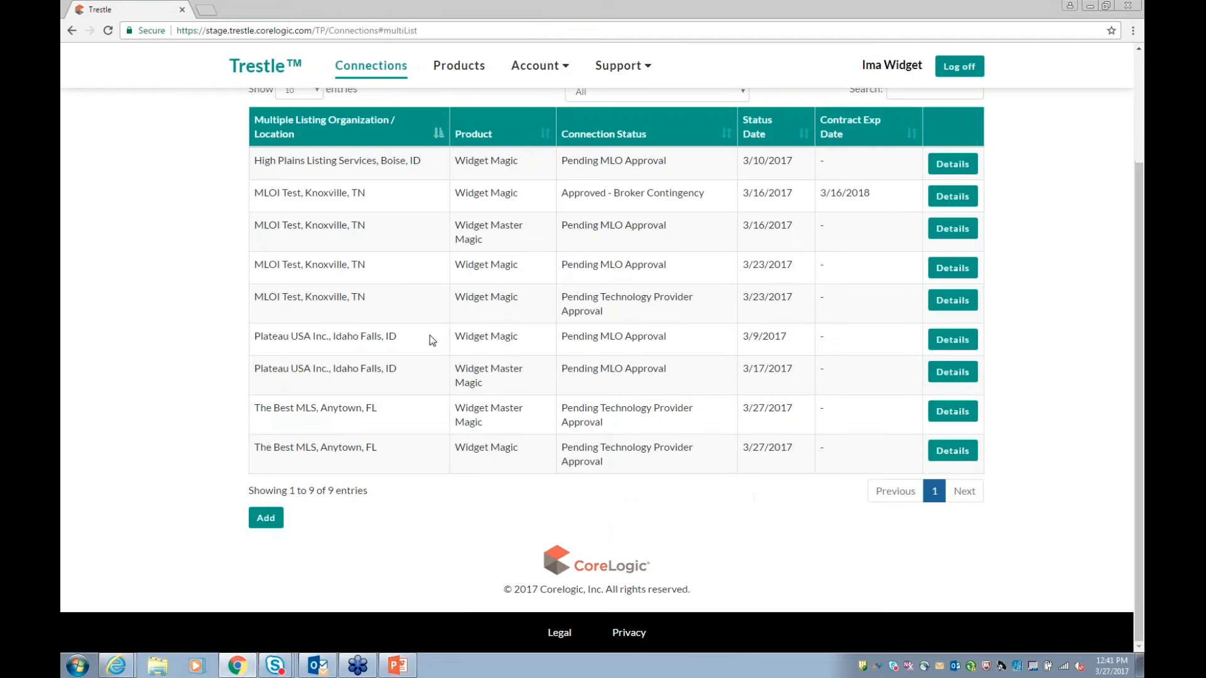
Start adding a new multiple listing organization connection for the Widget Magic product
scroll(435, 330, up, 2)
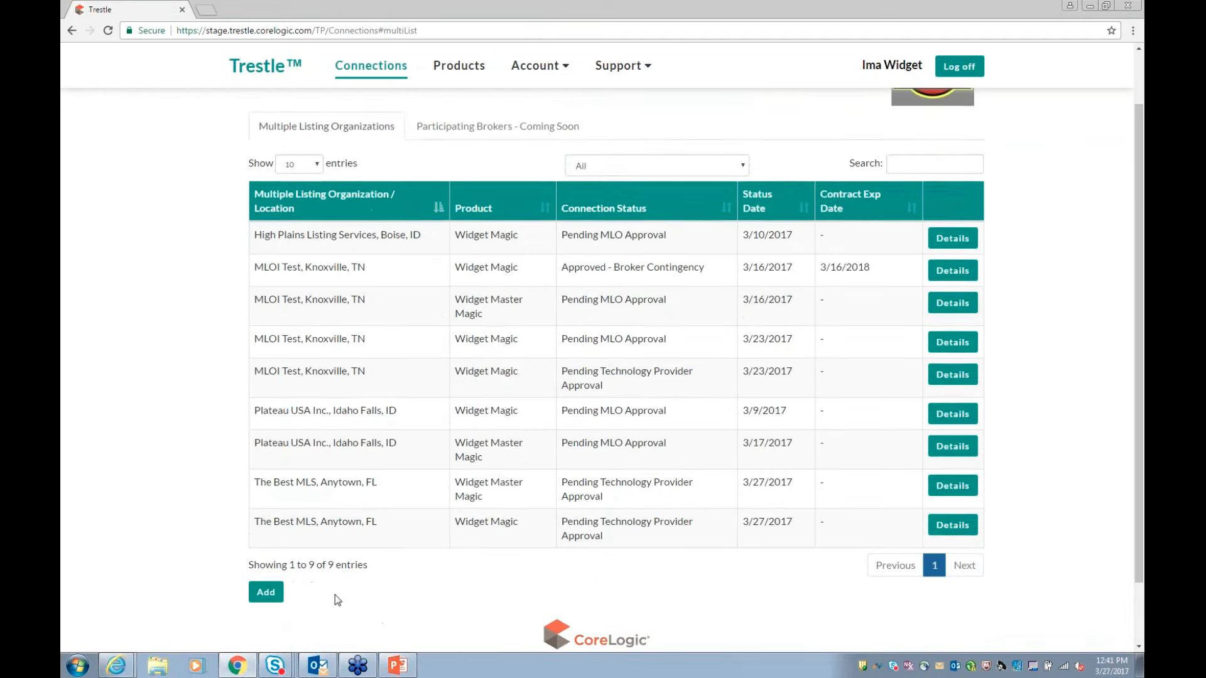
click(271, 594)
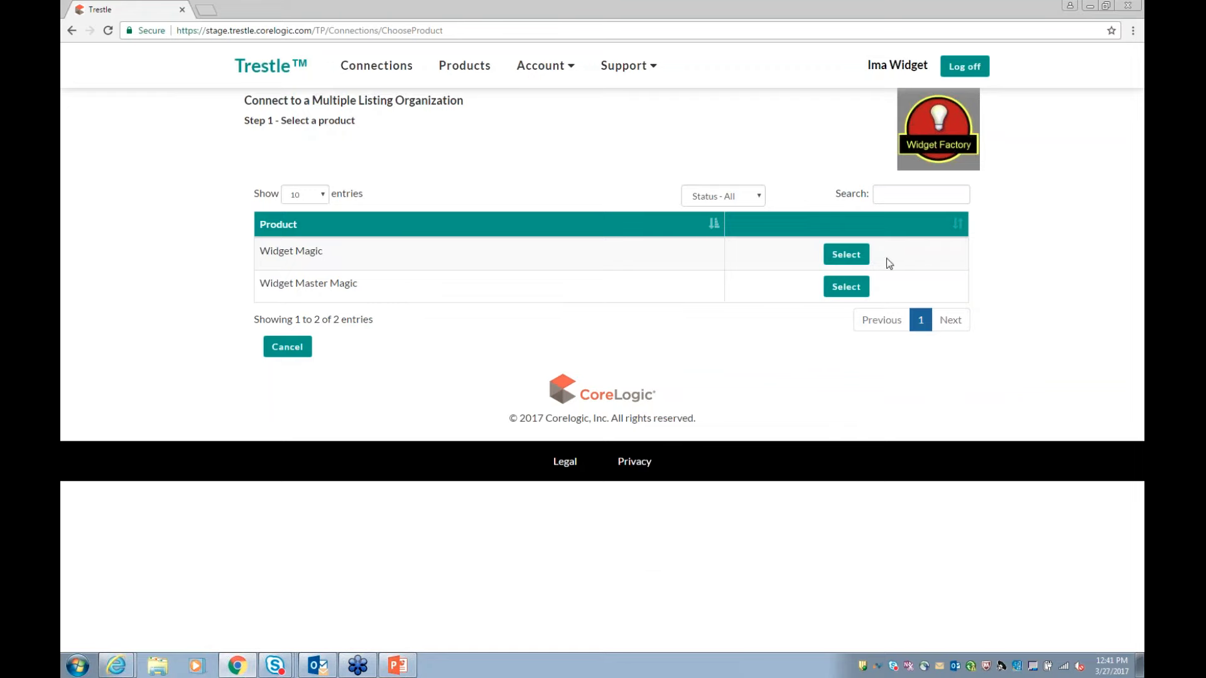
click(847, 254)
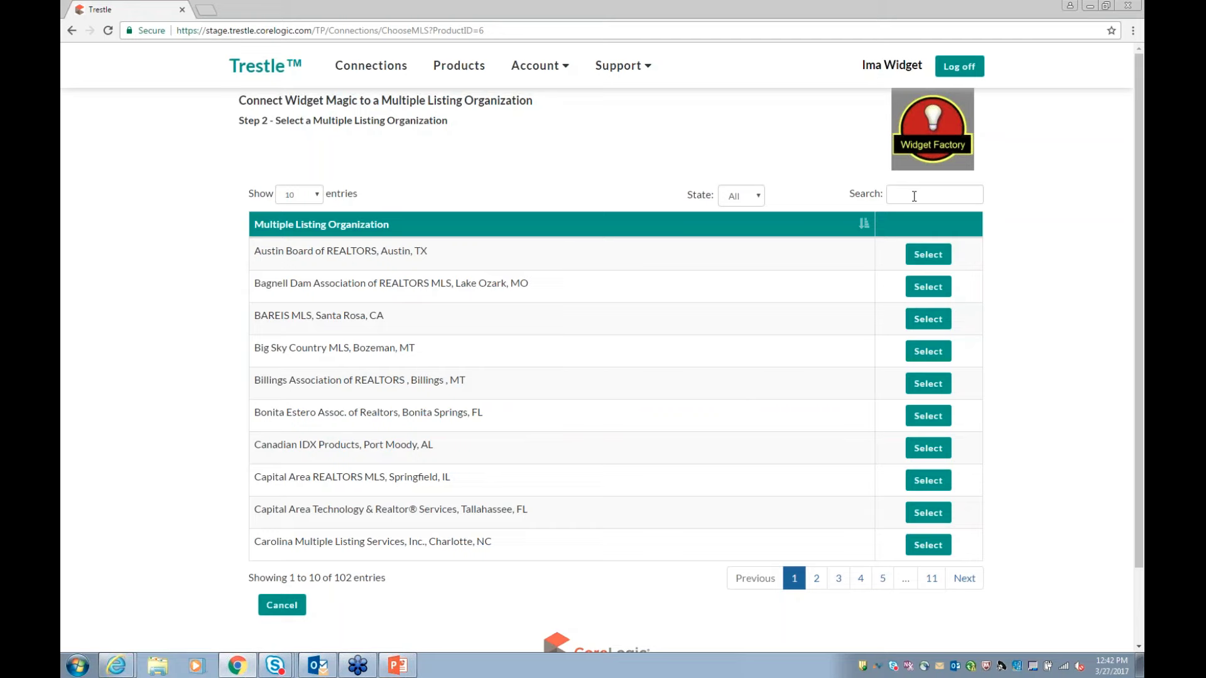
Show 100 entries in the multiple listing organization list and look through the available organizations
click(314, 195)
click(296, 244)
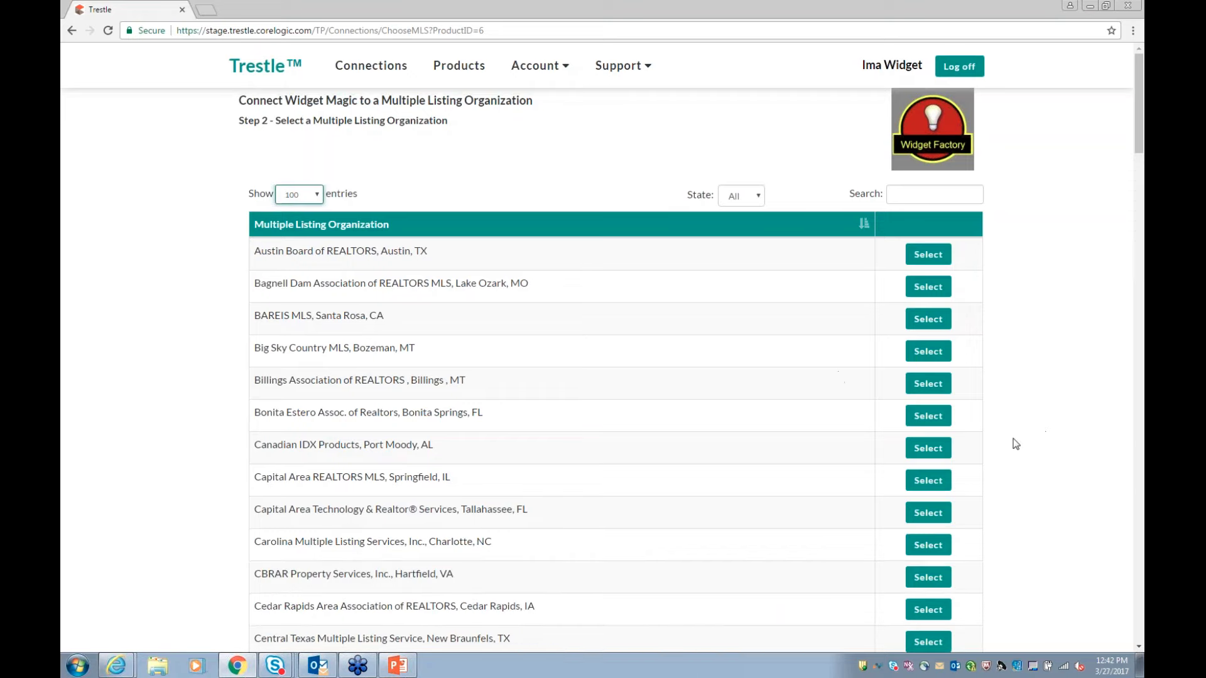
scroll(1016, 444, down, 20)
scroll(1029, 463, down, 20)
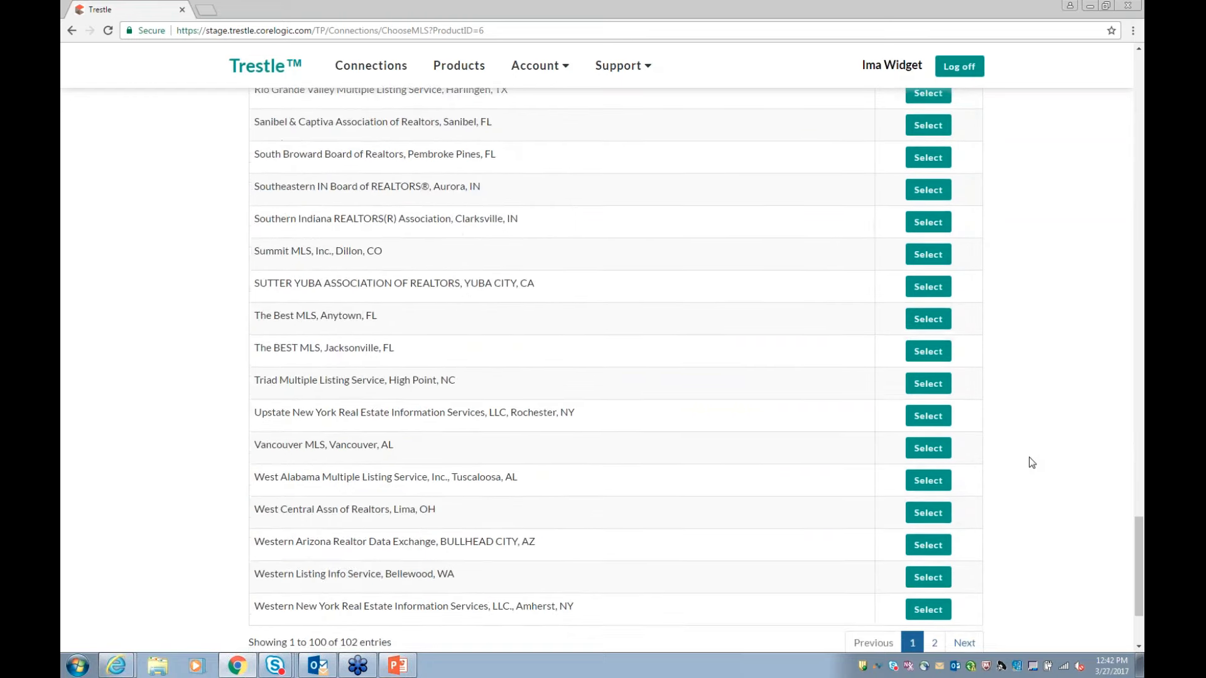
scroll(1032, 463, down, 2)
scroll(1031, 465, up, 5)
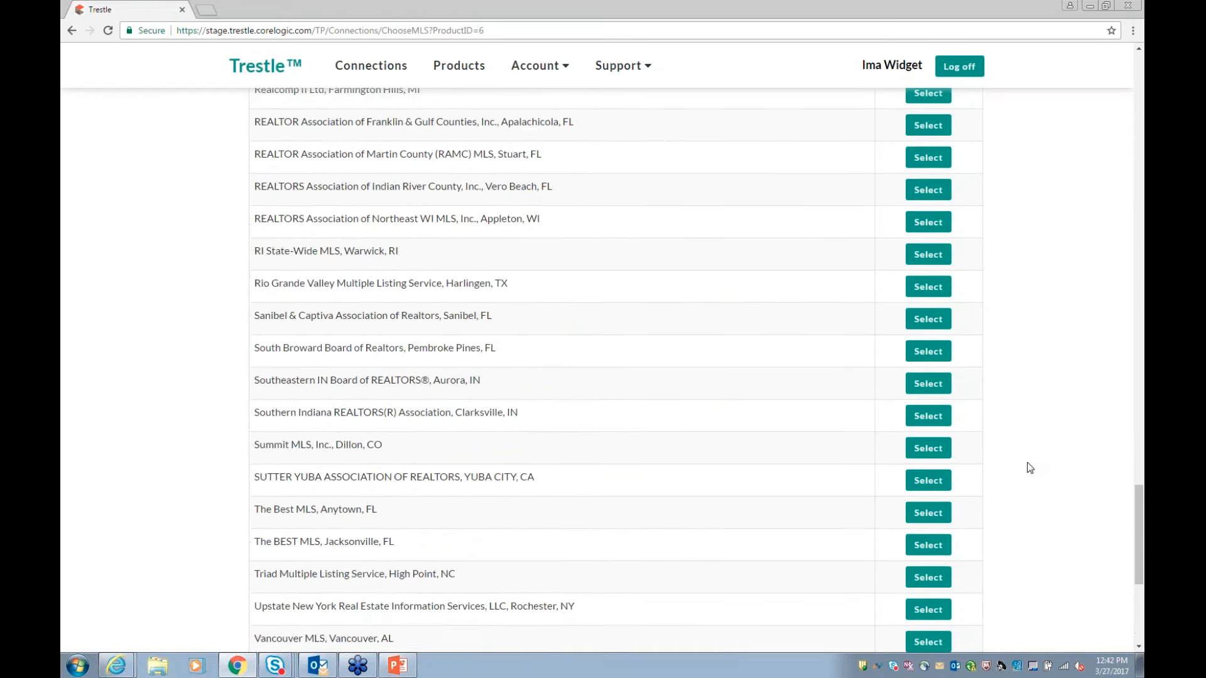
scroll(1030, 468, up, 20)
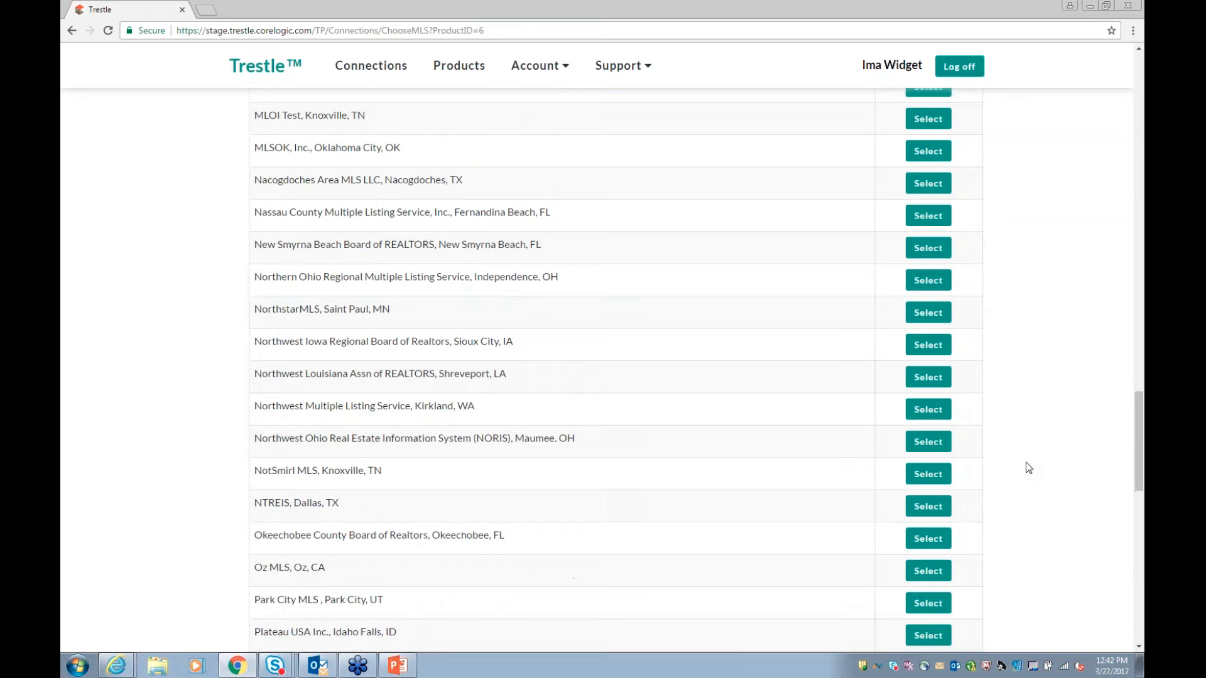
scroll(1029, 468, up, 20)
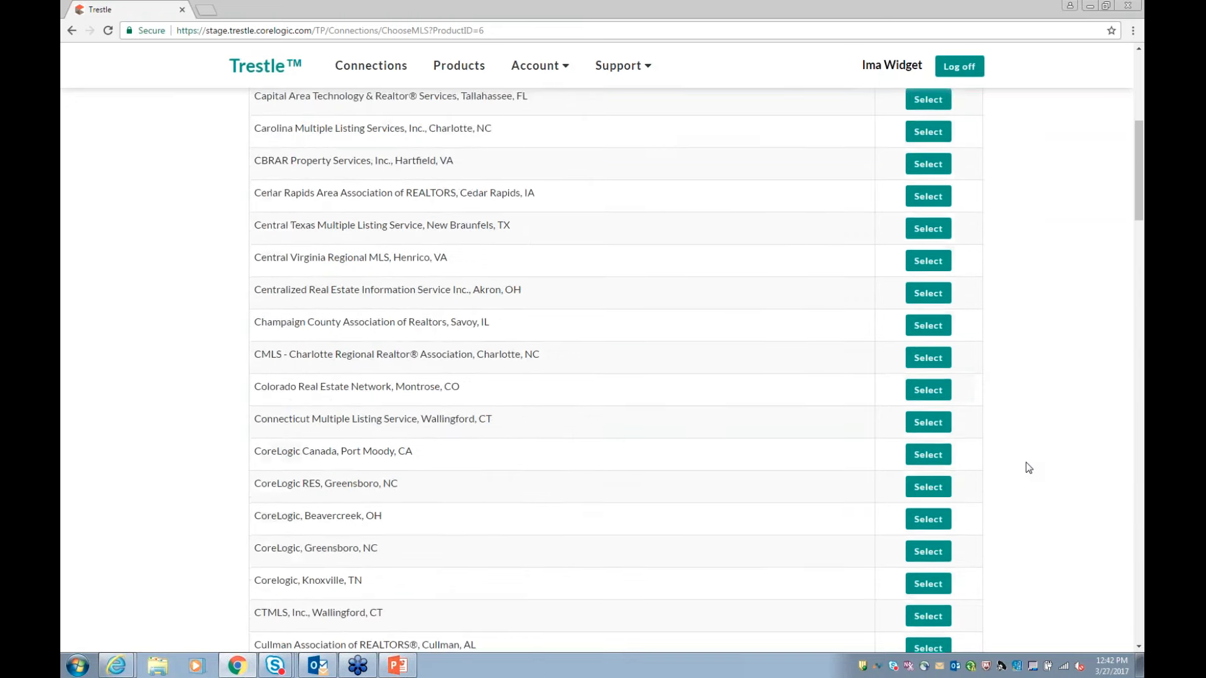
scroll(1028, 468, up, 1)
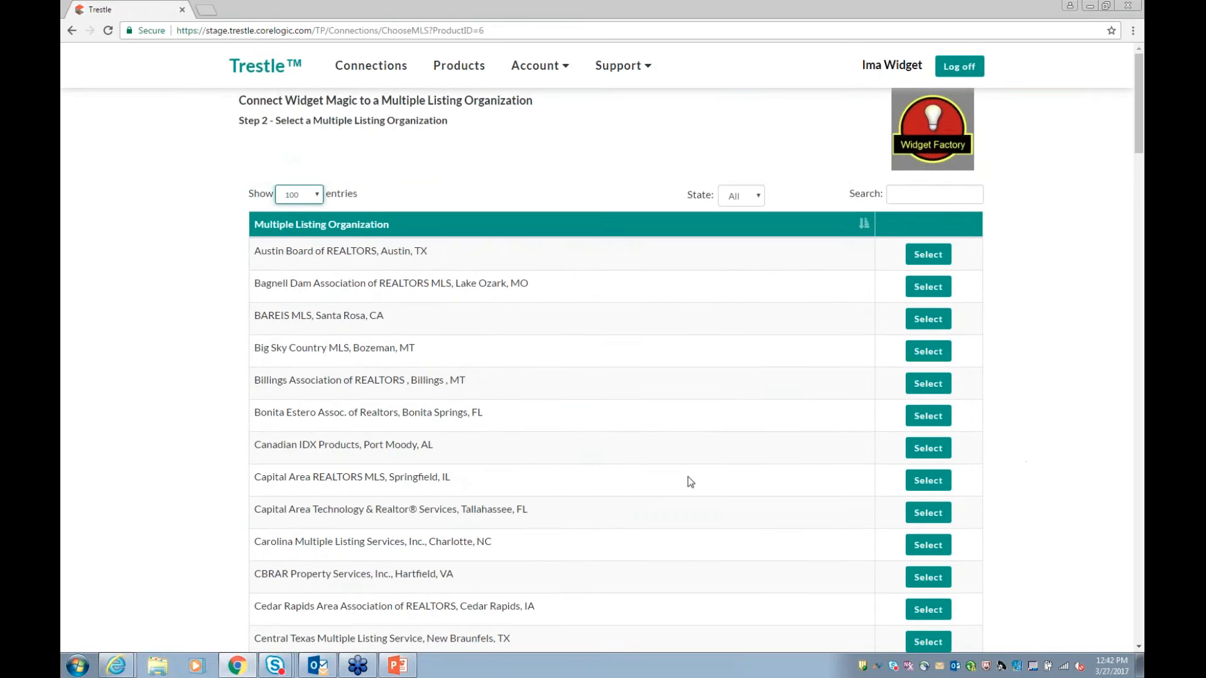
Search for "Best", select The Best MLS in Anytown, FL, and choose its Back Office (All Fields) RETS data feed
click(930, 203)
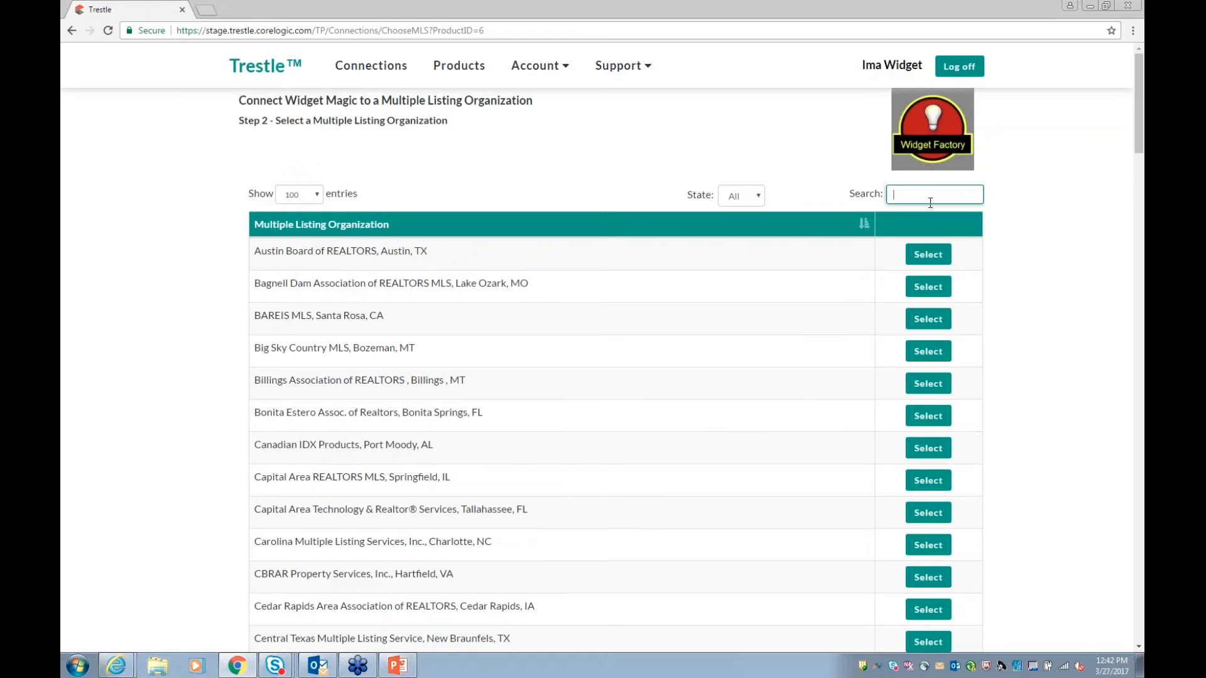
text(Best)
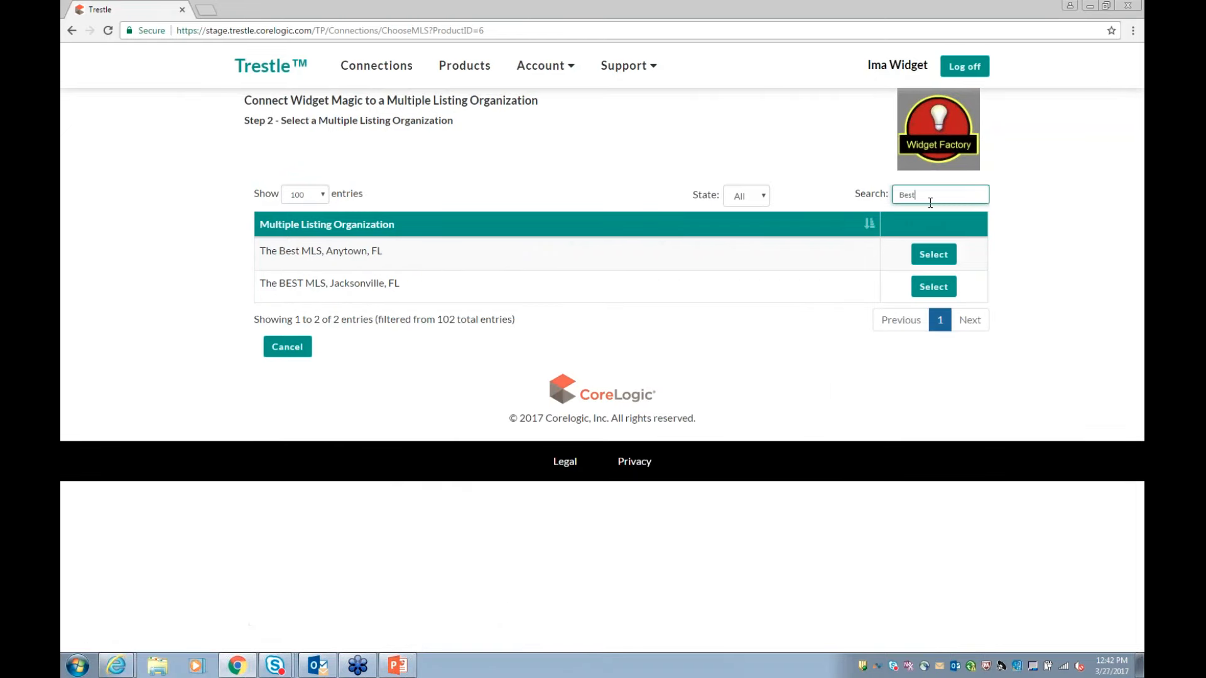
click(934, 254)
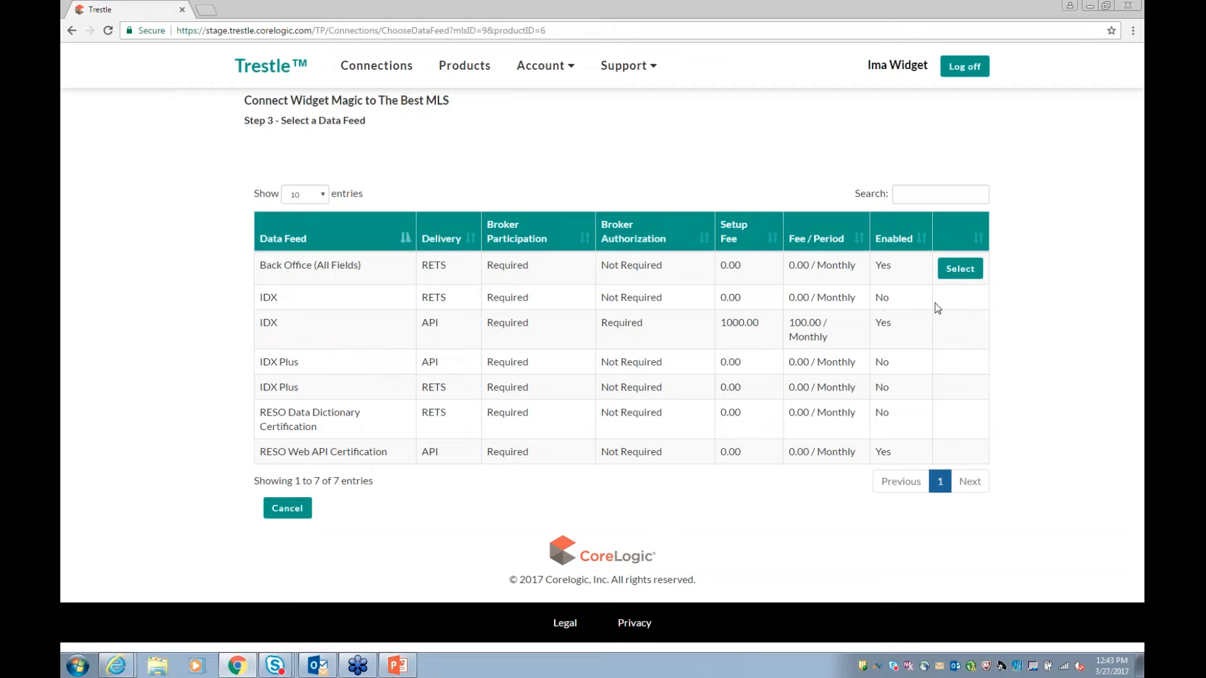
click(959, 280)
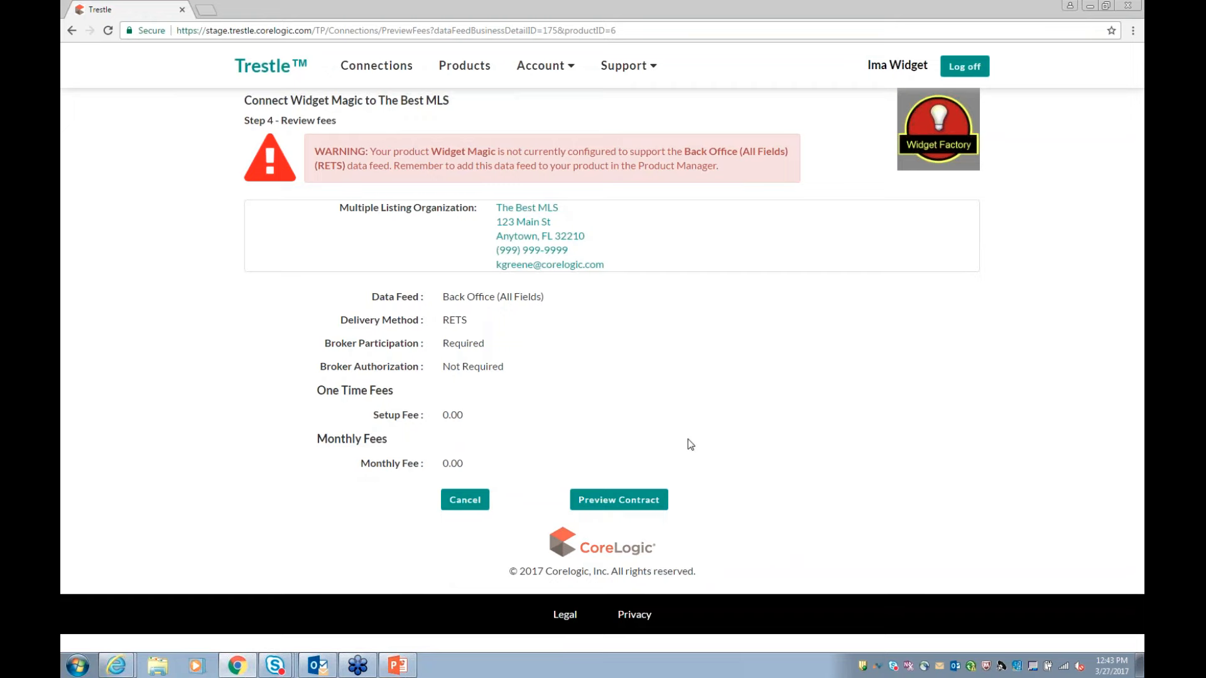
Preview the contract with The Best MLS and review its terms, signature details and Exhibit A
click(631, 503)
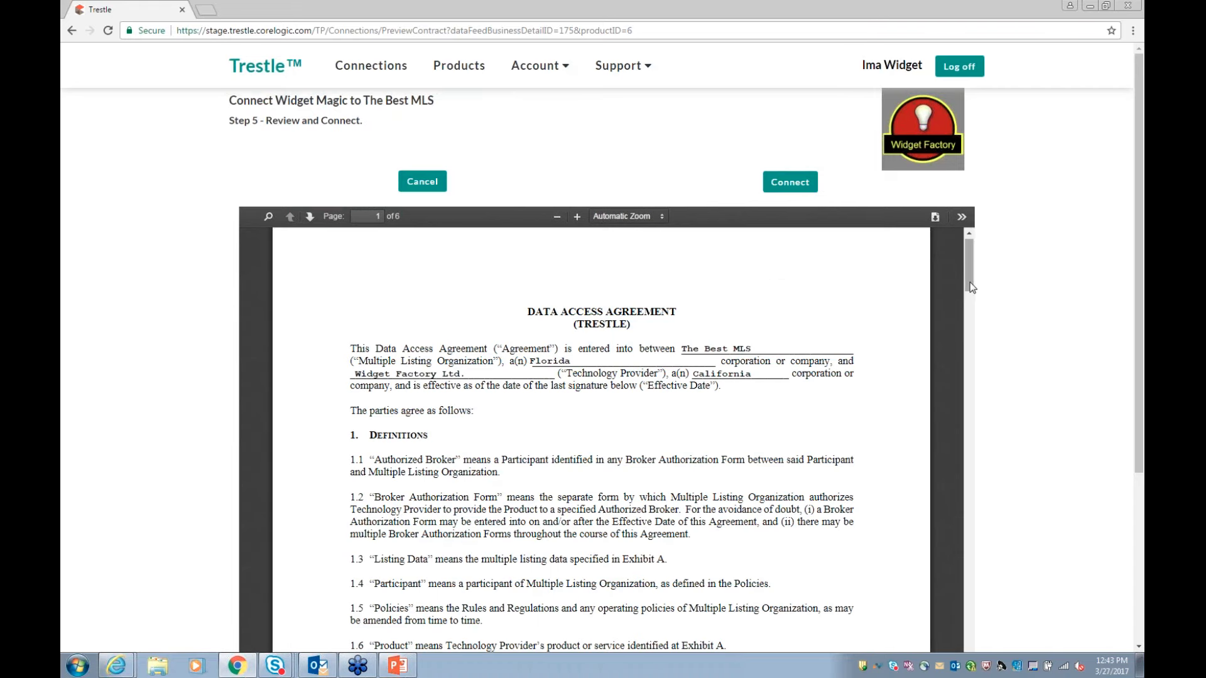
drag(970, 267, 974, 417)
scroll(876, 324, down, 13)
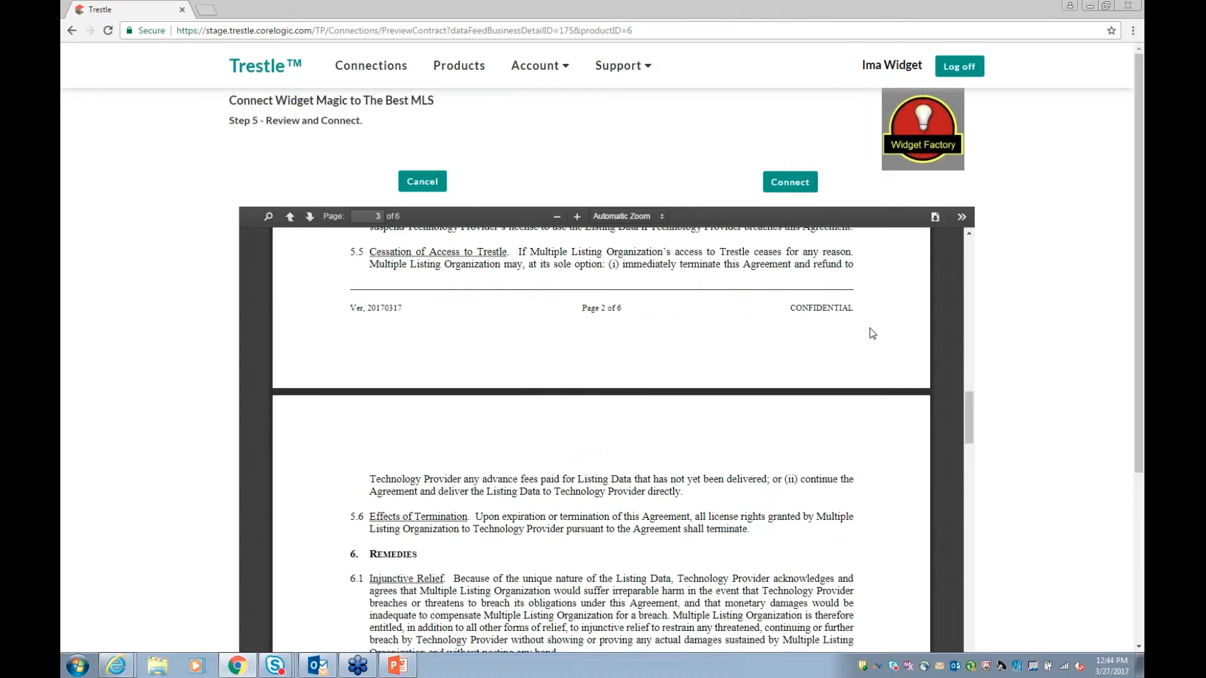
scroll(877, 317, down, 20)
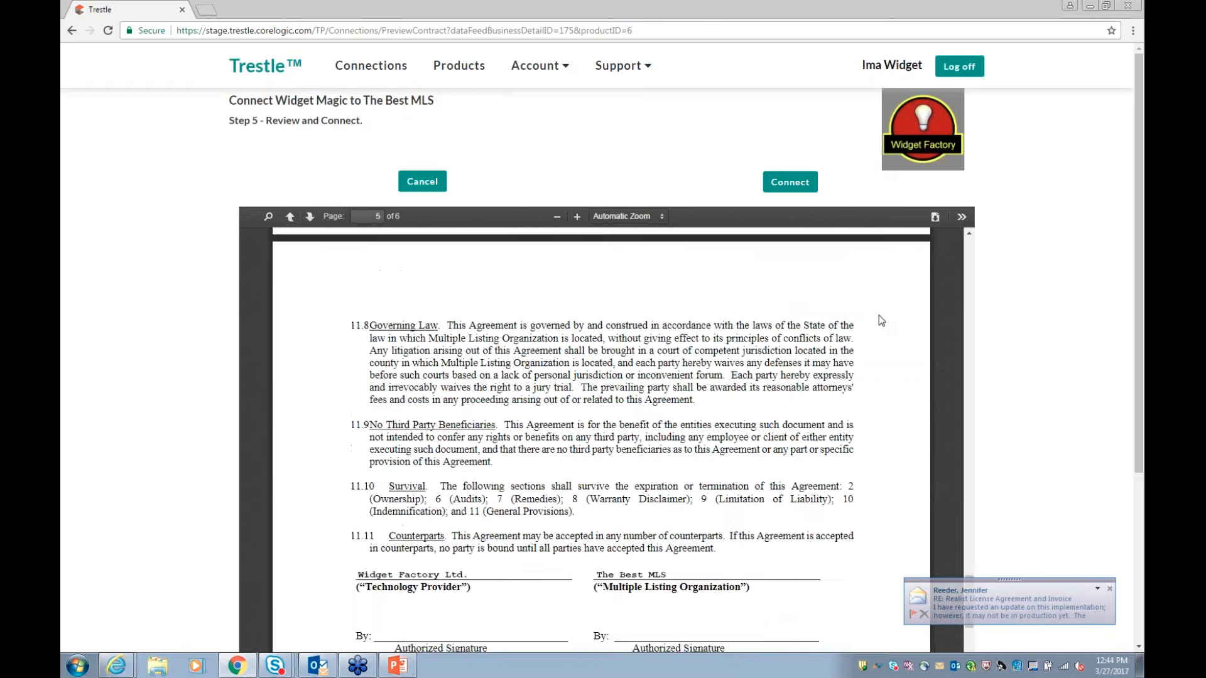
scroll(893, 320, down, 10)
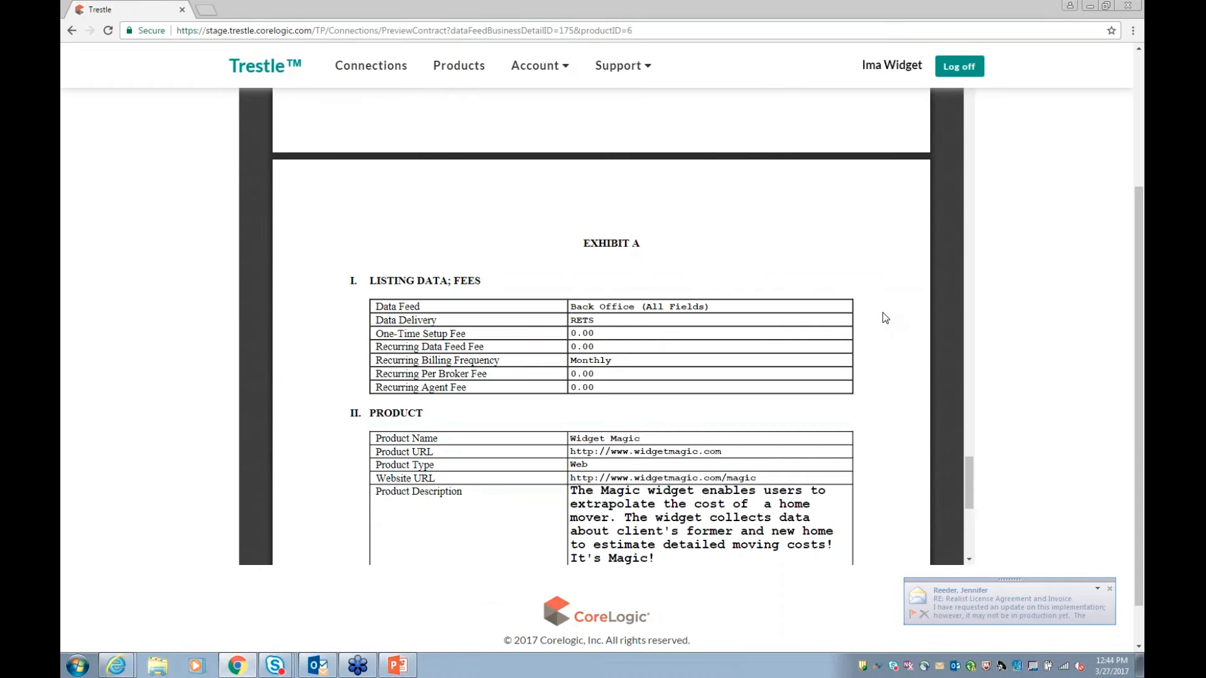
scroll(883, 311, up, 6)
scroll(1031, 242, up, 3)
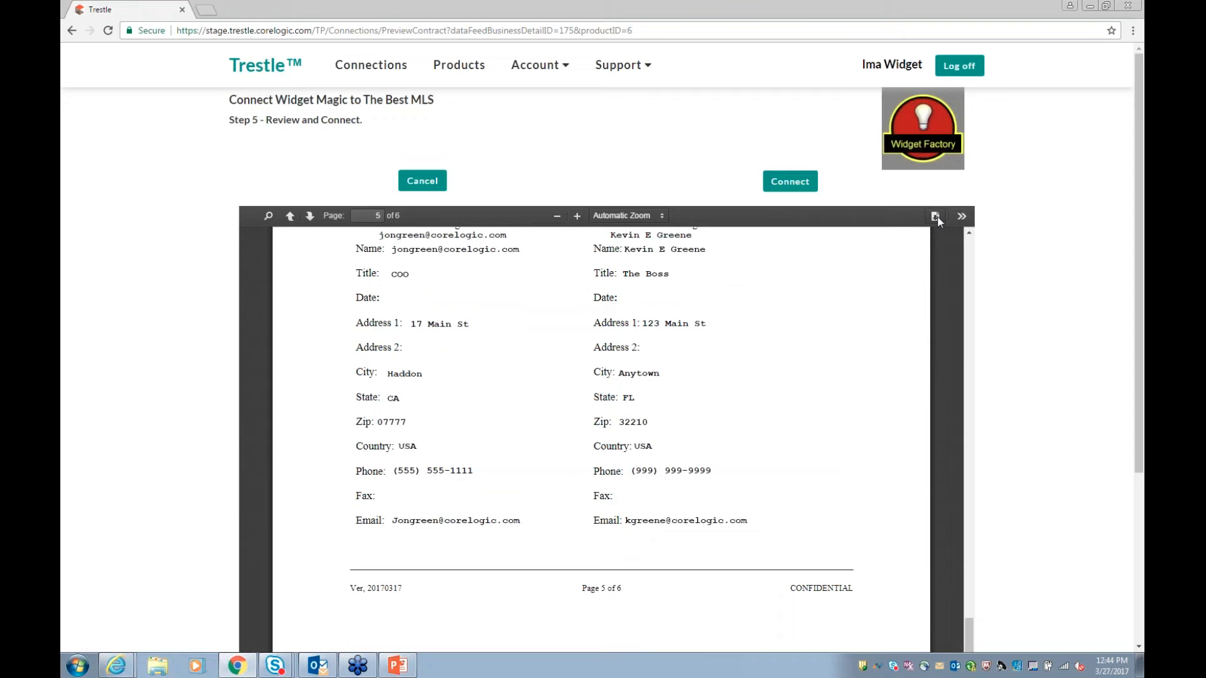
Submit the connection request to The Best MLS and return to the connections list
click(789, 181)
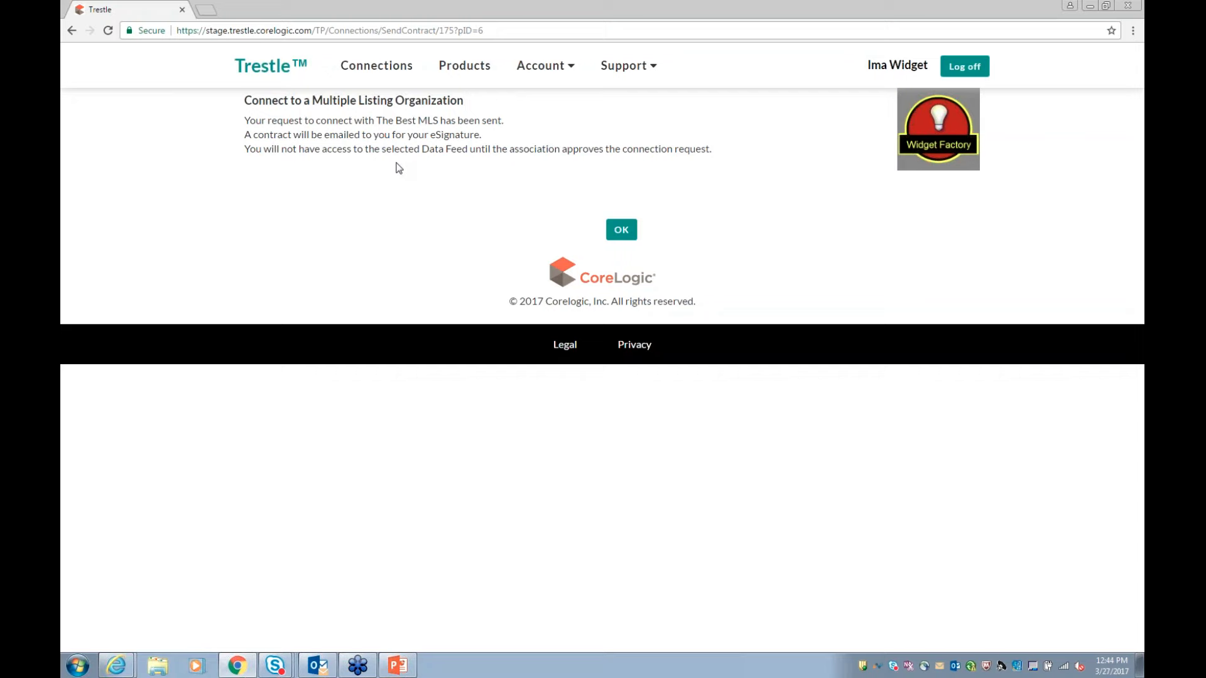
click(619, 233)
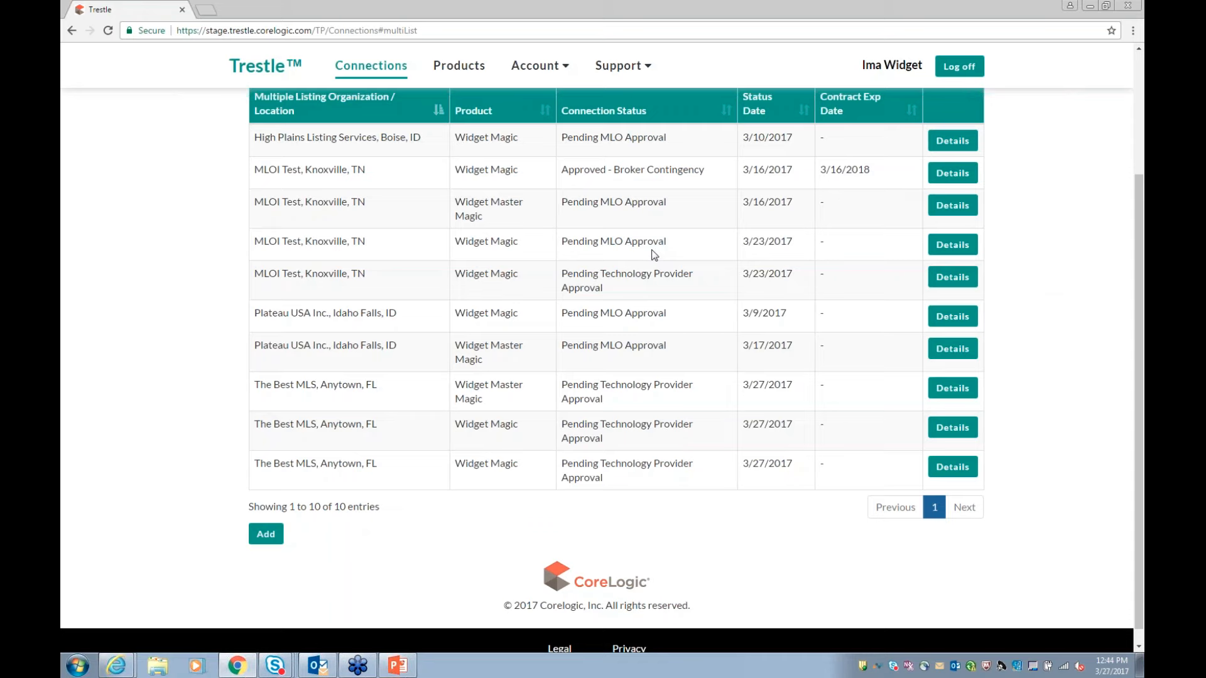
scroll(654, 255, up, 3)
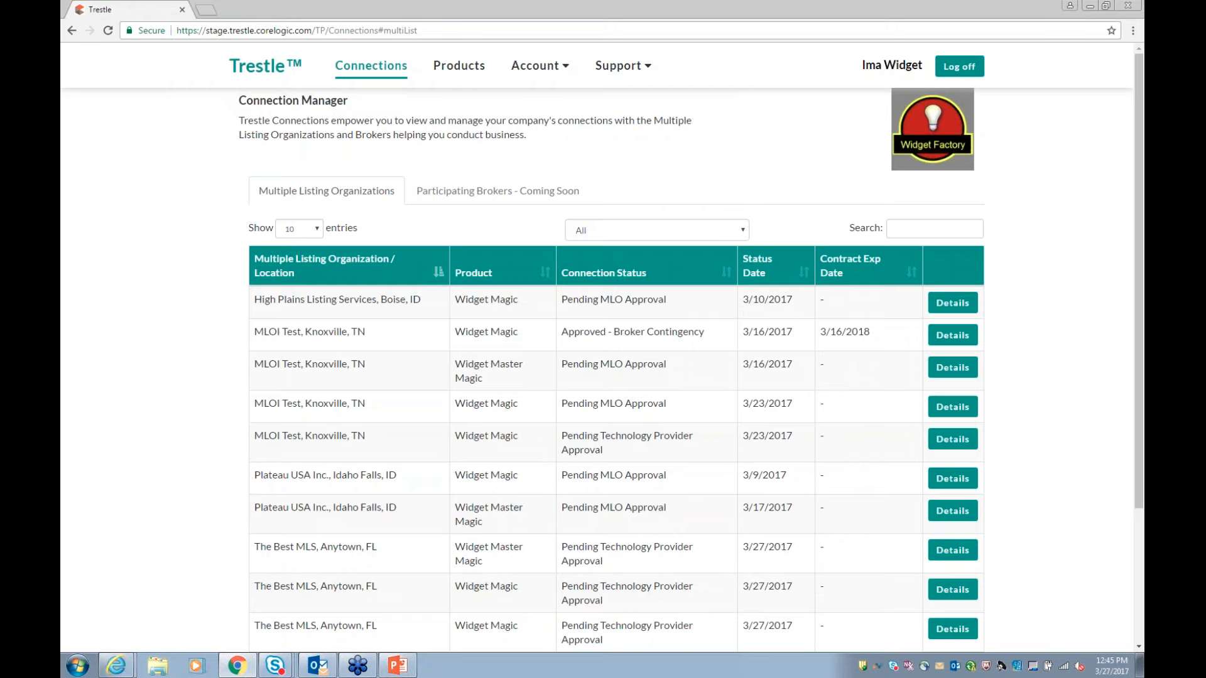
Open the account's payment information page and close the Personalization window covering it
click(536, 79)
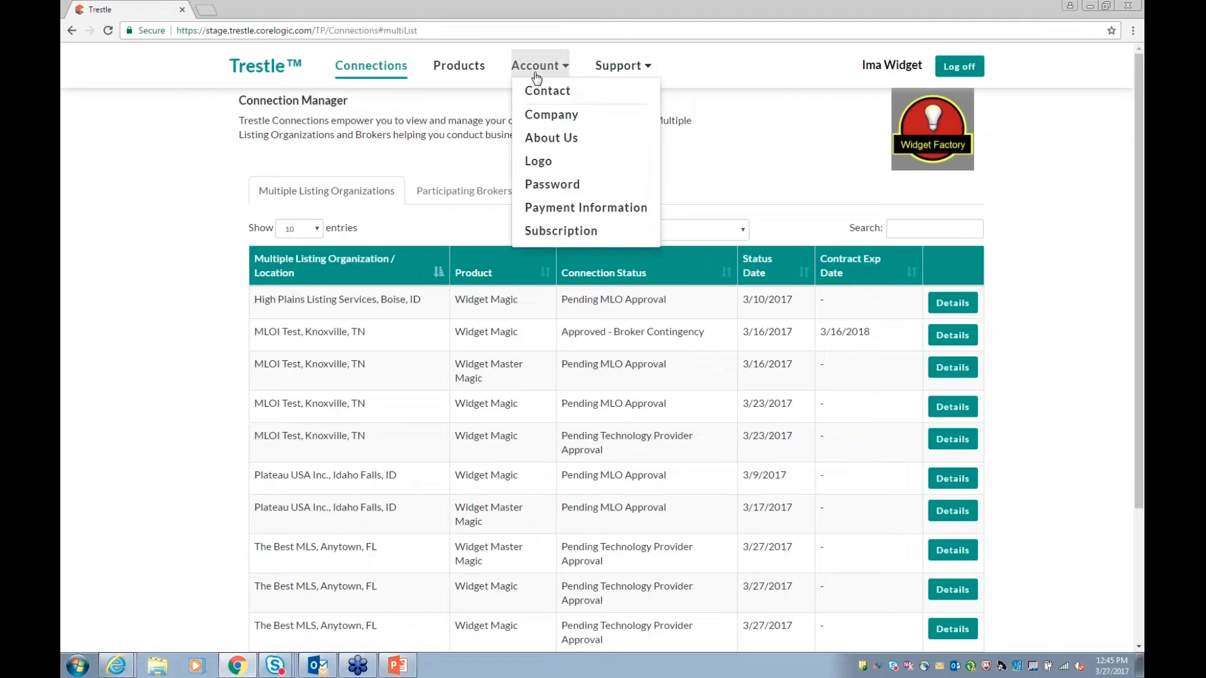
click(576, 214)
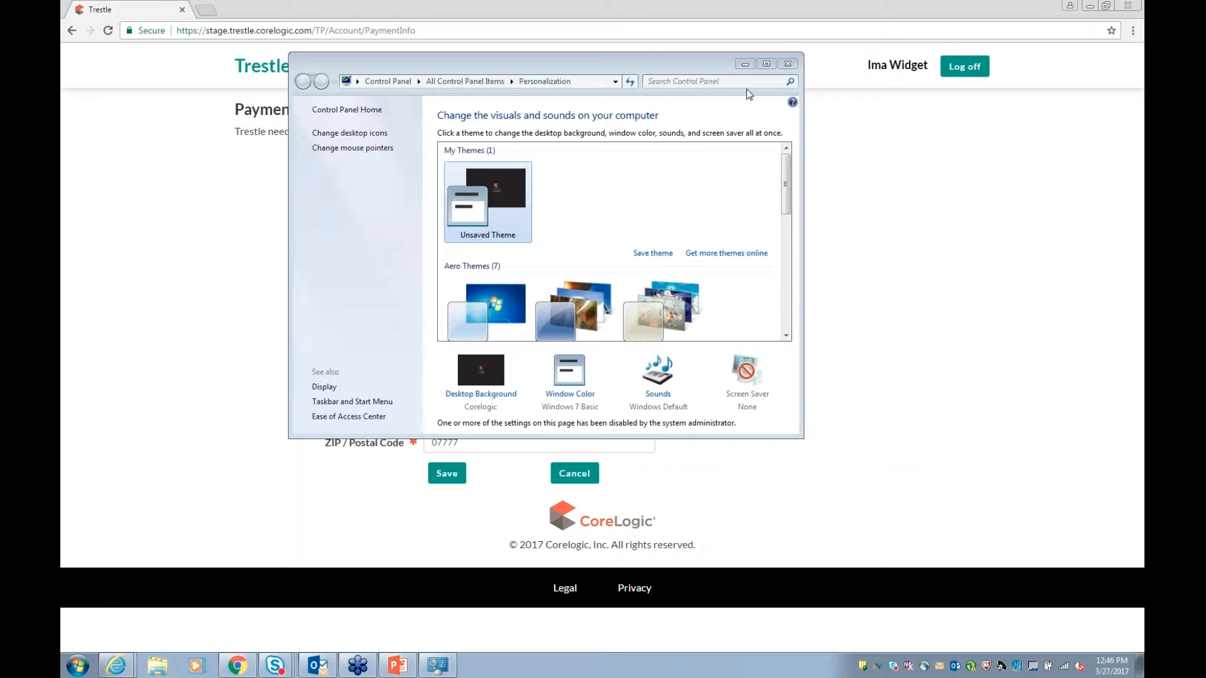
click(787, 64)
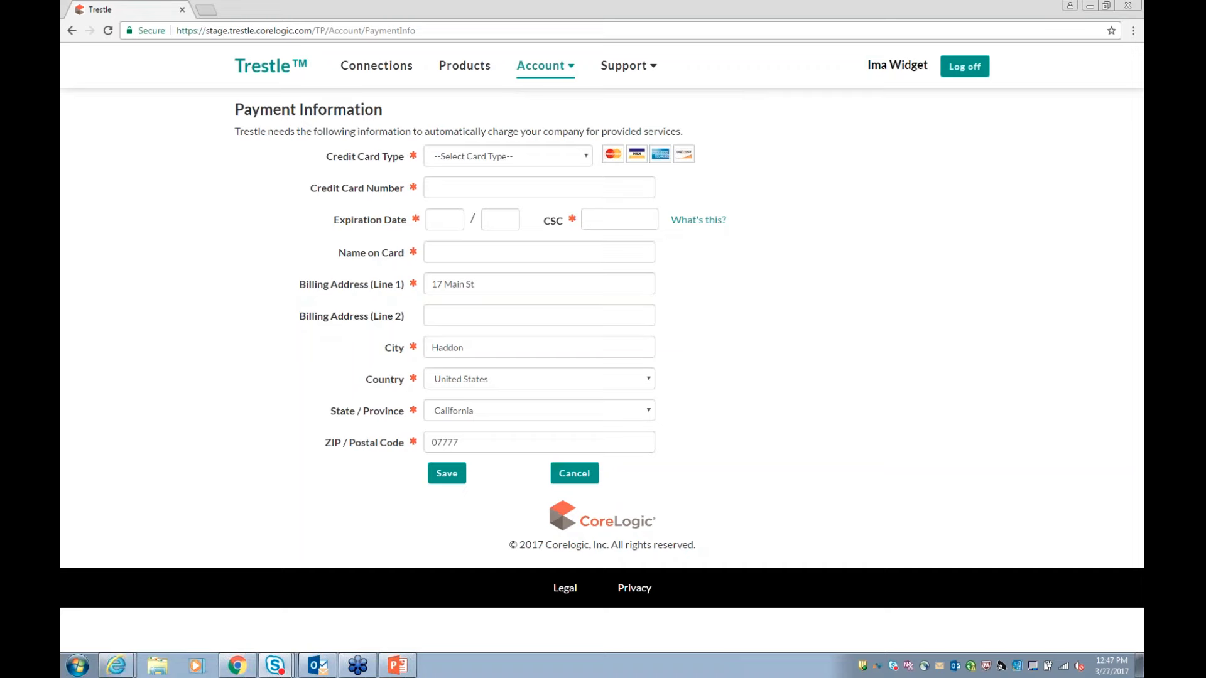
Open the support guide for Technology Providers and read from its contents through the product, data feed and account sections
click(622, 74)
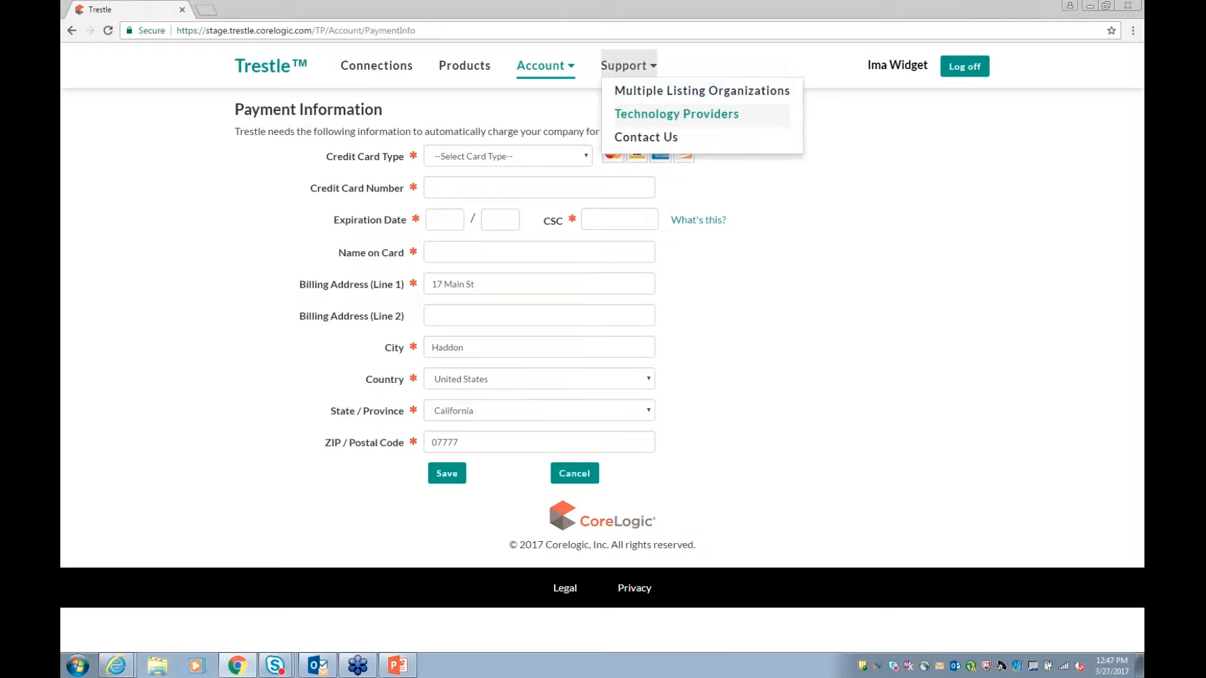
click(677, 113)
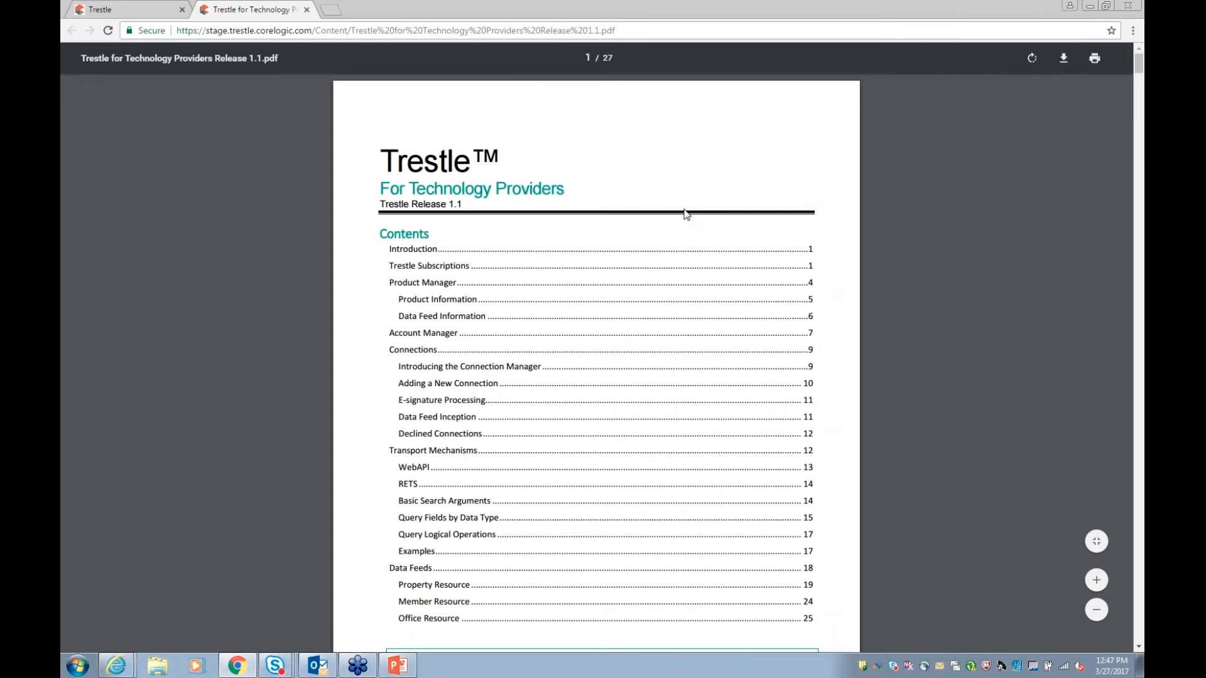
scroll(686, 220, down, 6)
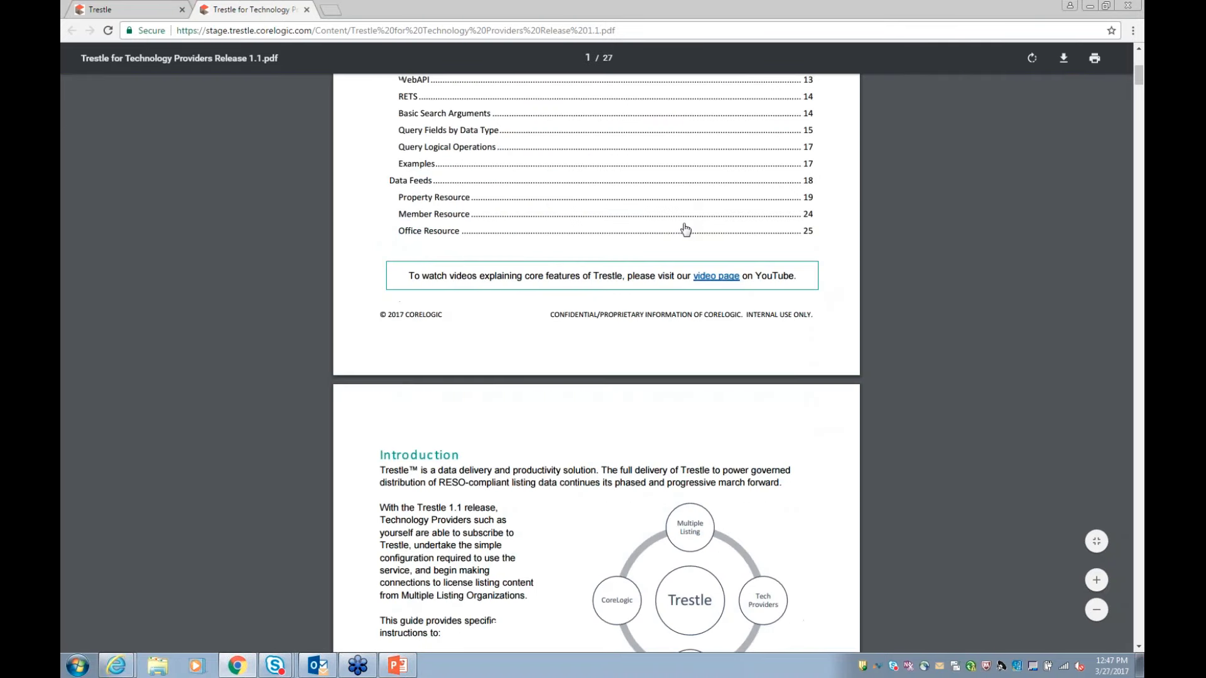
scroll(686, 230, down, 20)
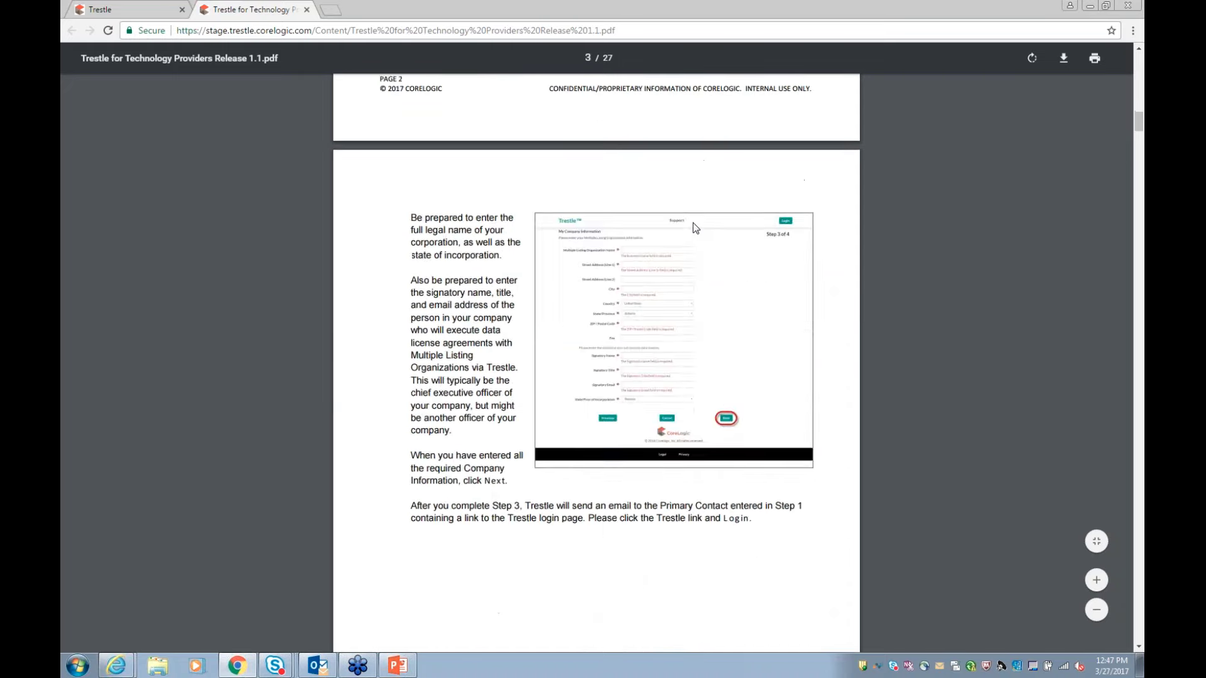
scroll(695, 219, down, 12)
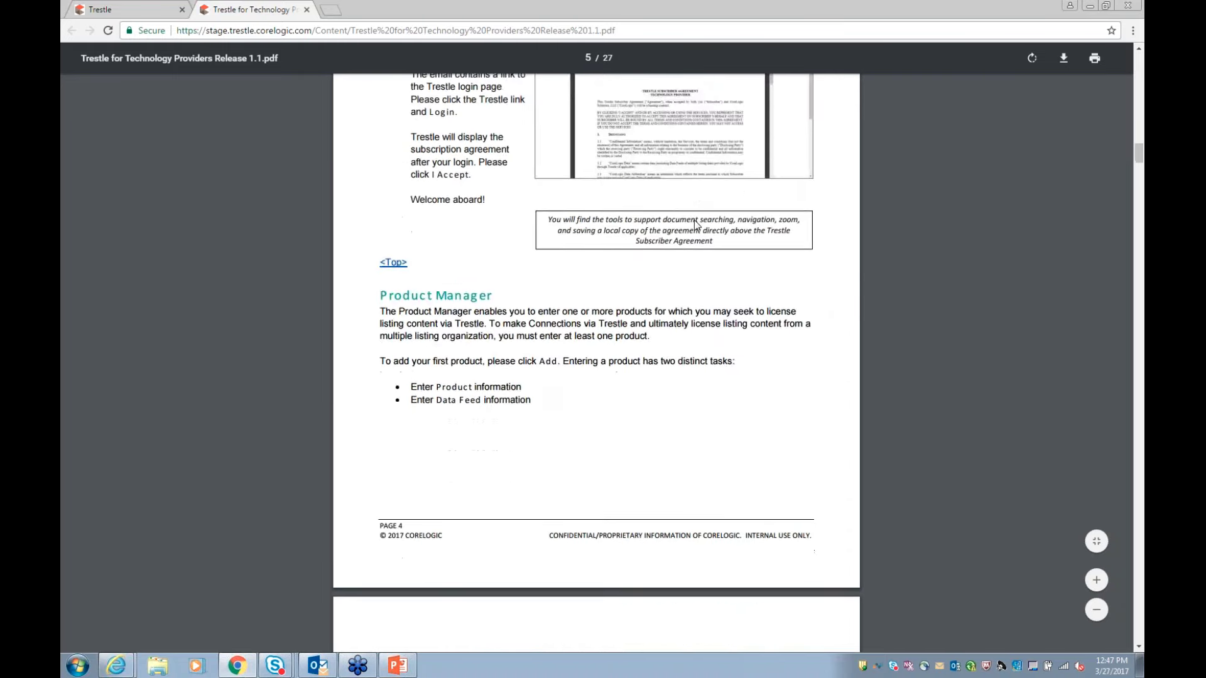
scroll(696, 224, down, 7)
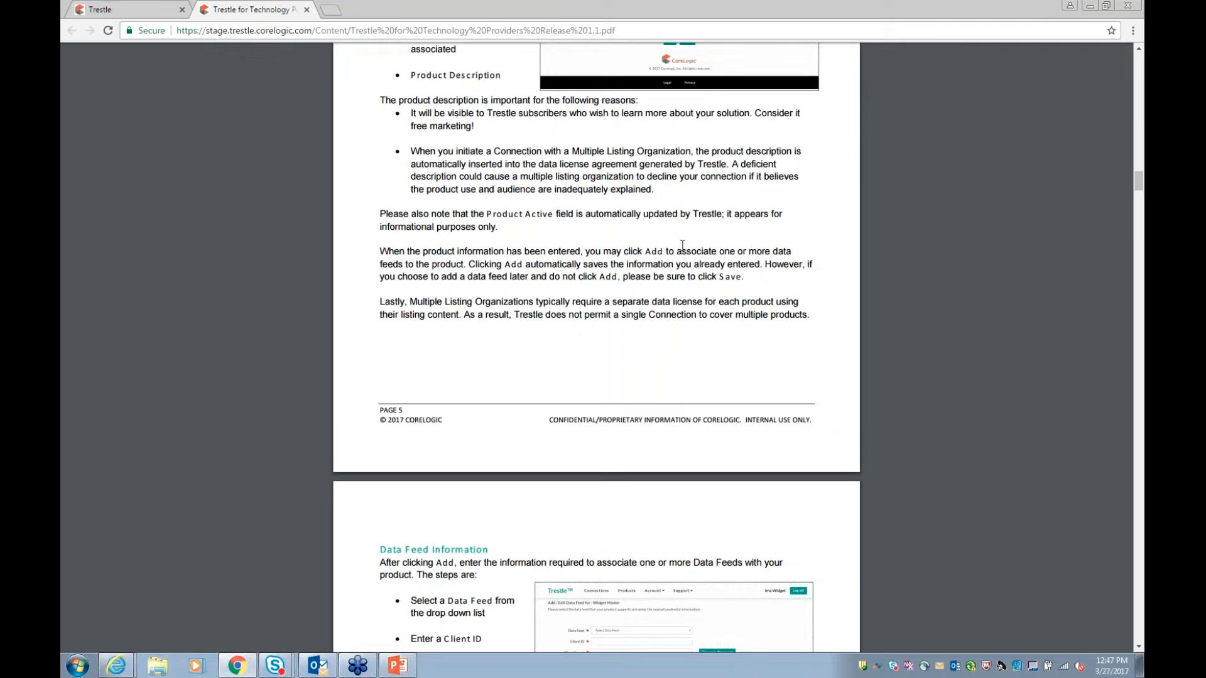
scroll(683, 245, down, 5)
scroll(686, 253, down, 7)
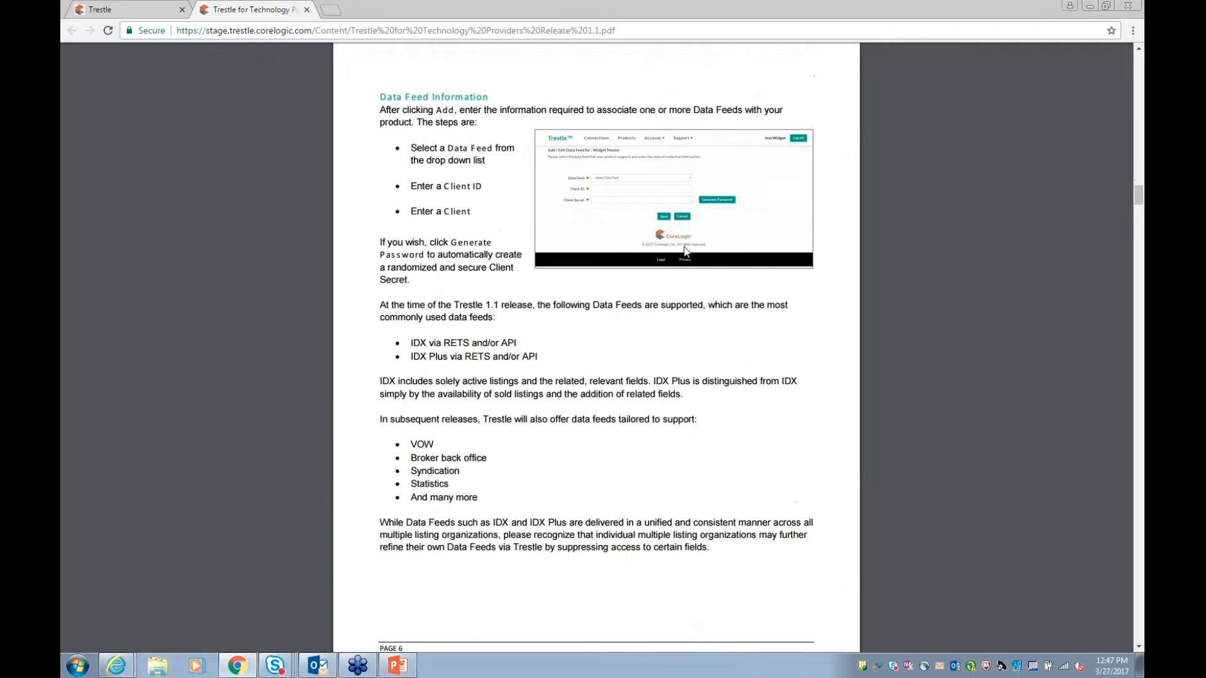
scroll(686, 252, down, 5)
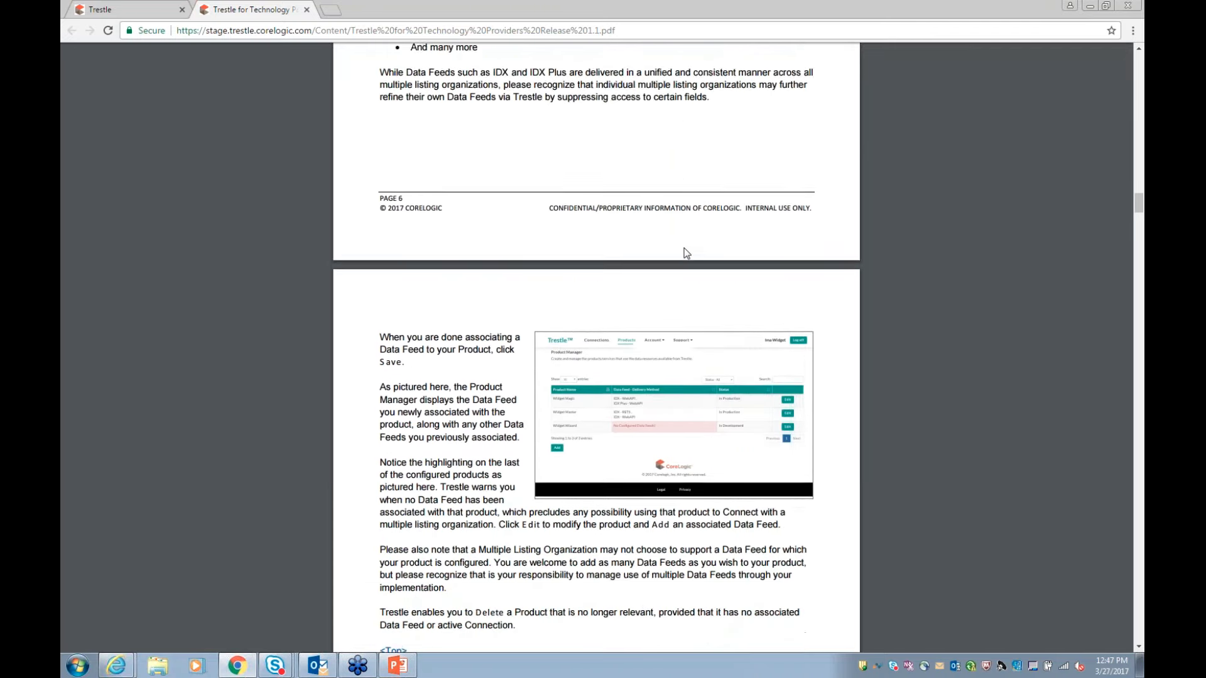
scroll(686, 253, down, 4)
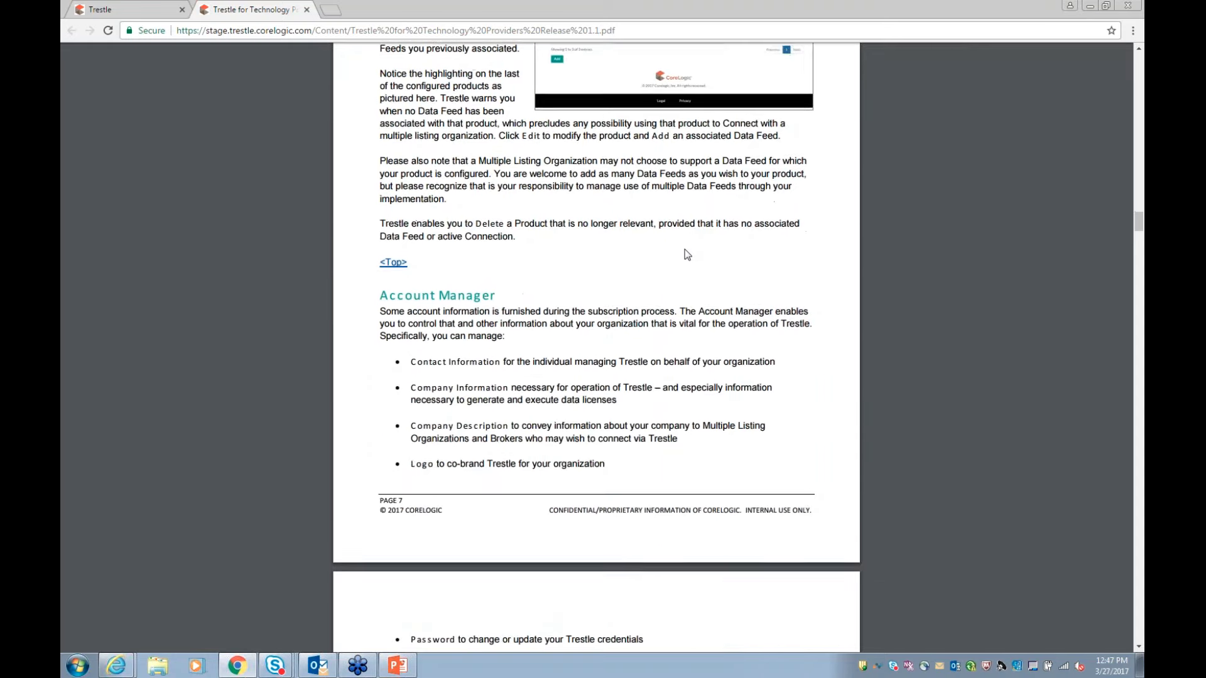
scroll(689, 254, down, 5)
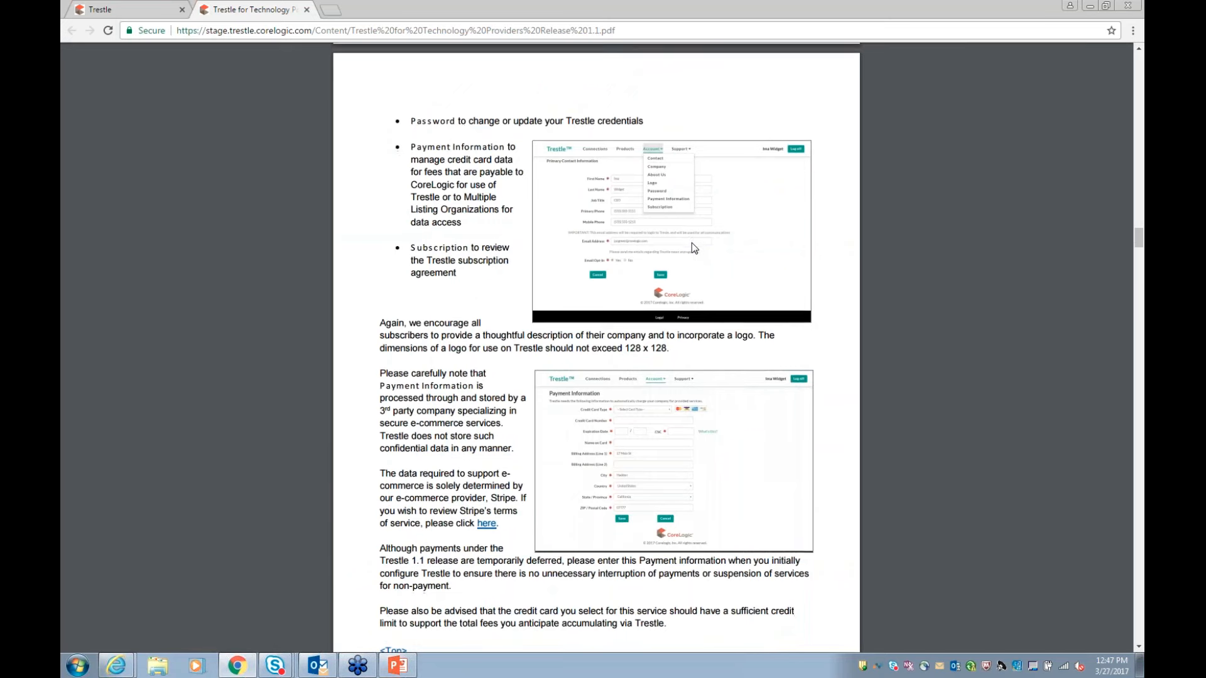
scroll(694, 248, down, 3)
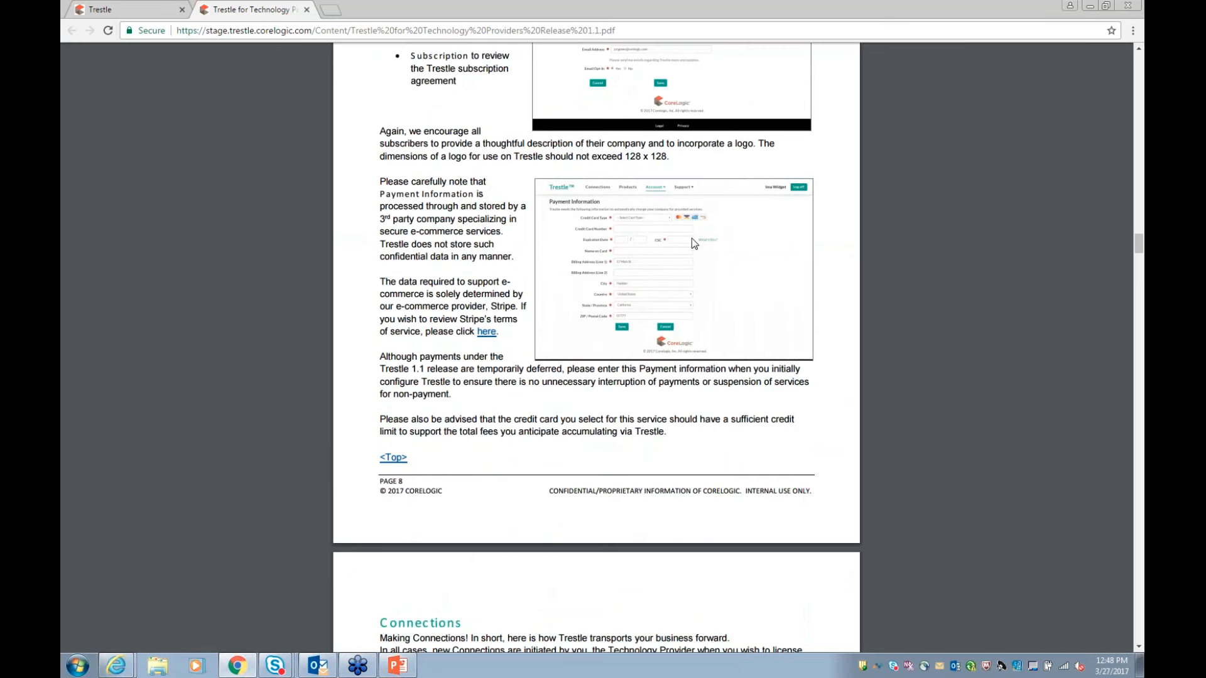